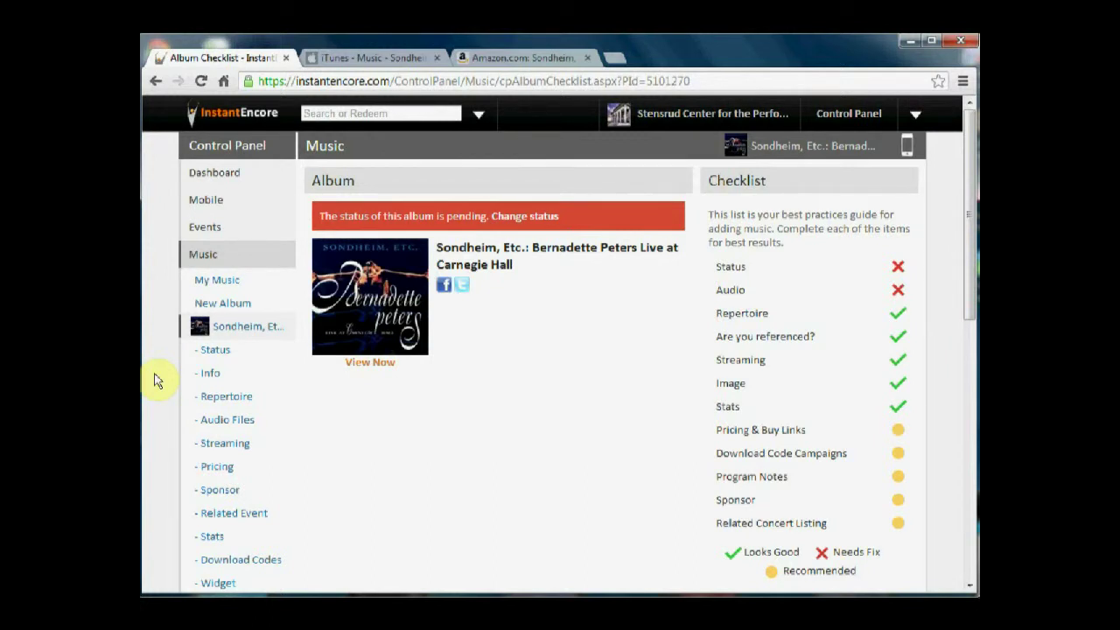
Step: Upload '13 Being Alive.mp3' from the Music library as the audio for Being Alive
left_click(226, 420)
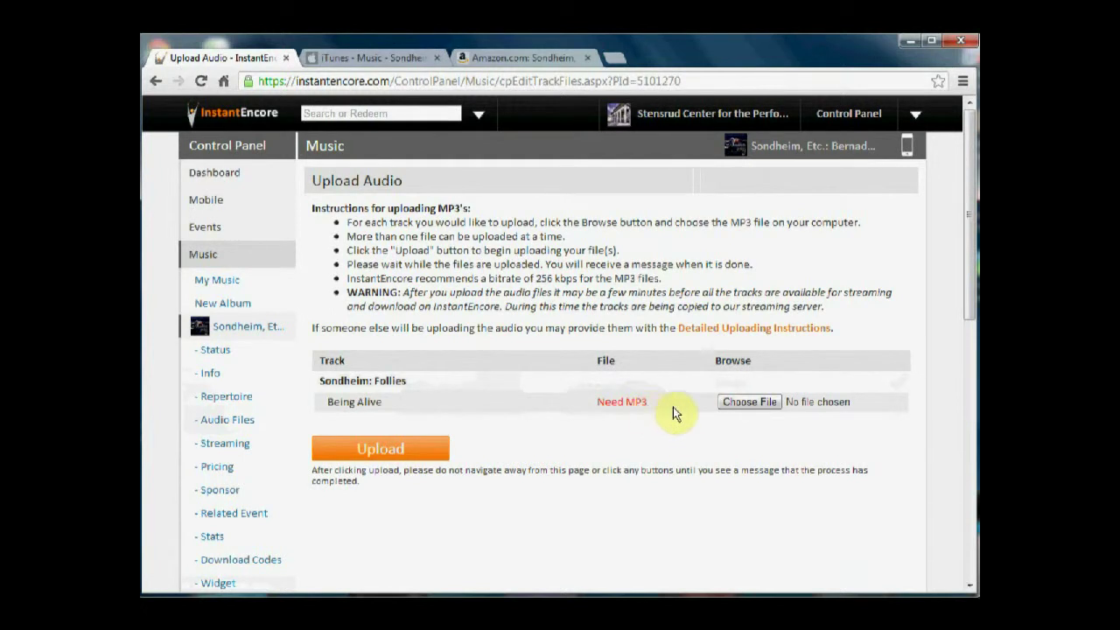
left_click(741, 404)
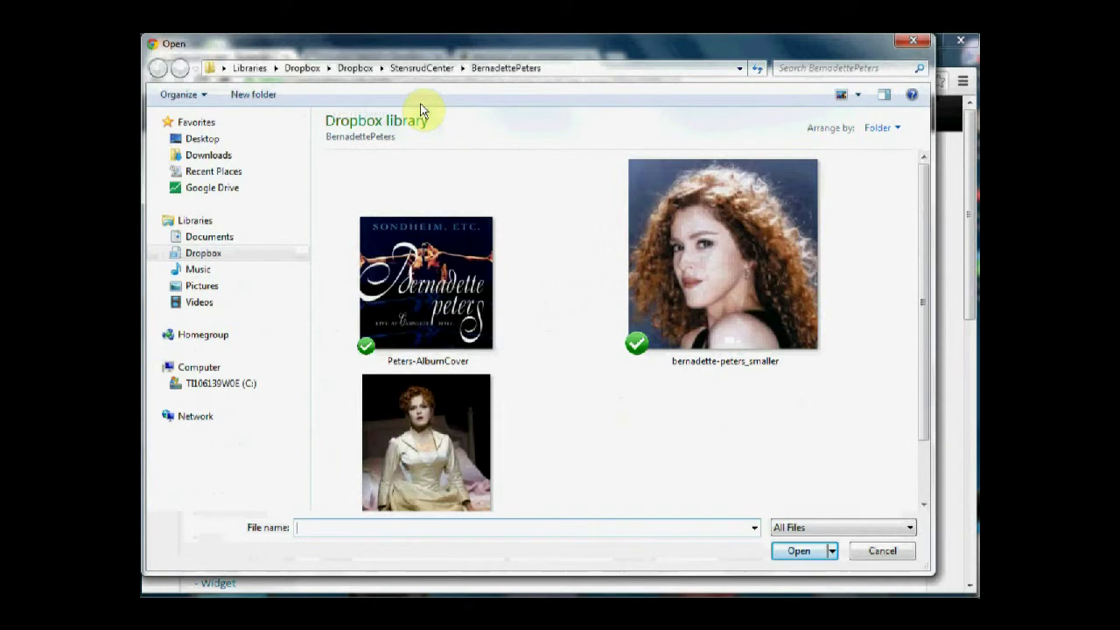
left_click(197, 268)
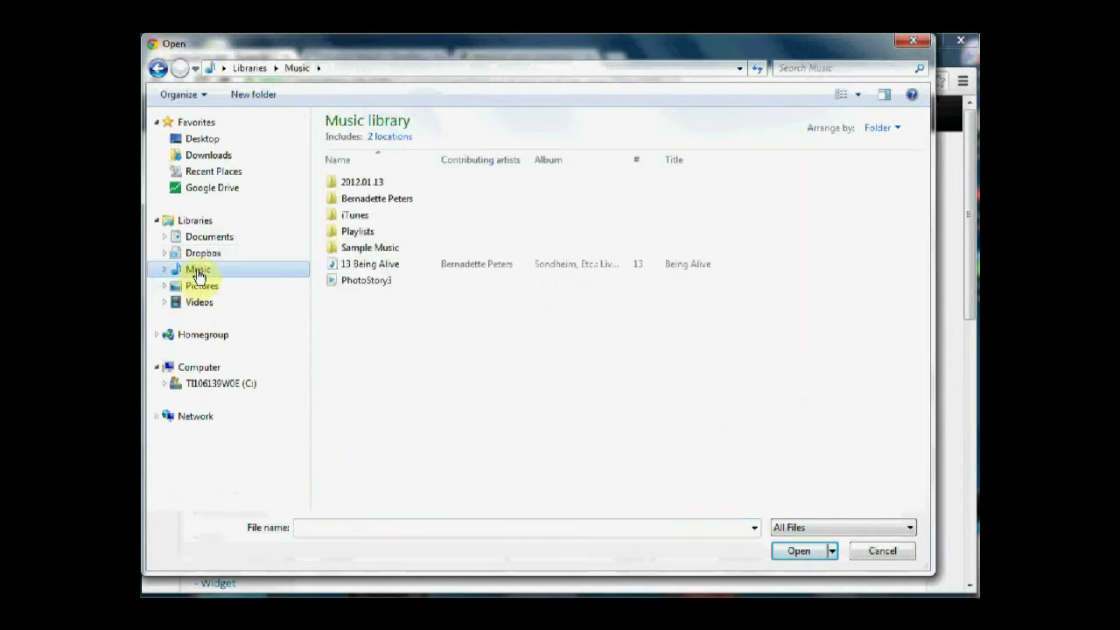
double_click(446, 265)
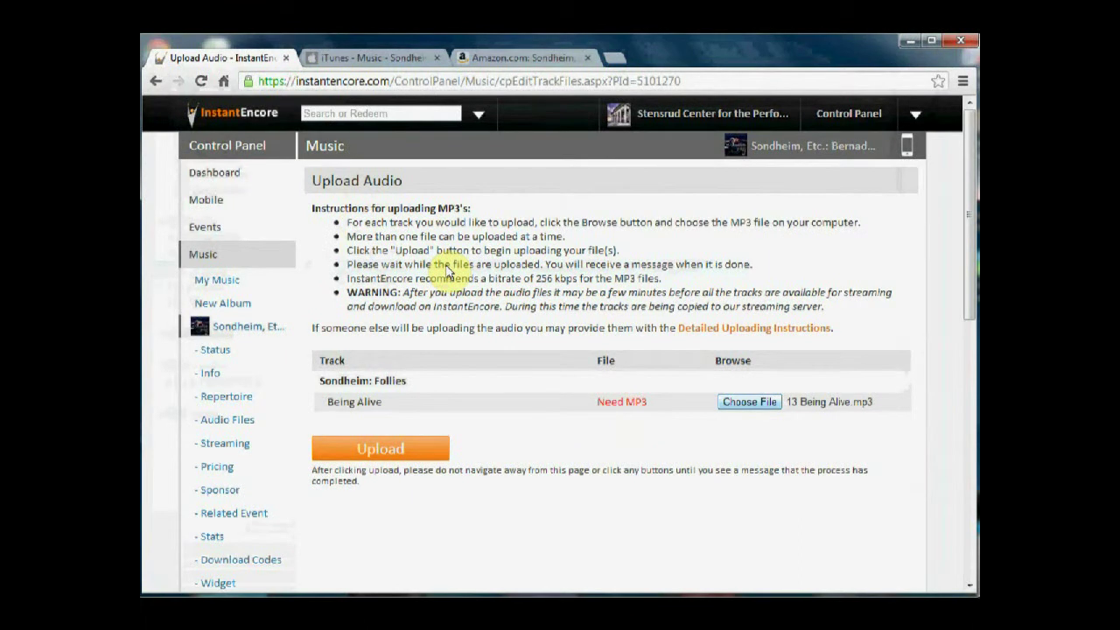
left_click(368, 449)
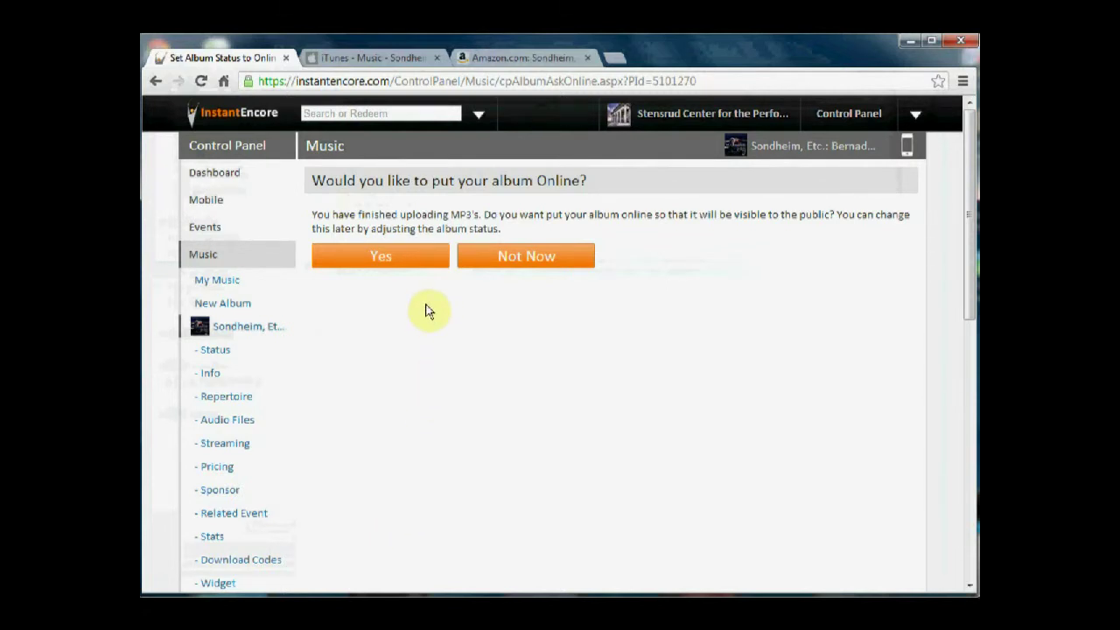
Step: Answer Yes to put the album online once the MP3 upload completes
left_click(422, 258)
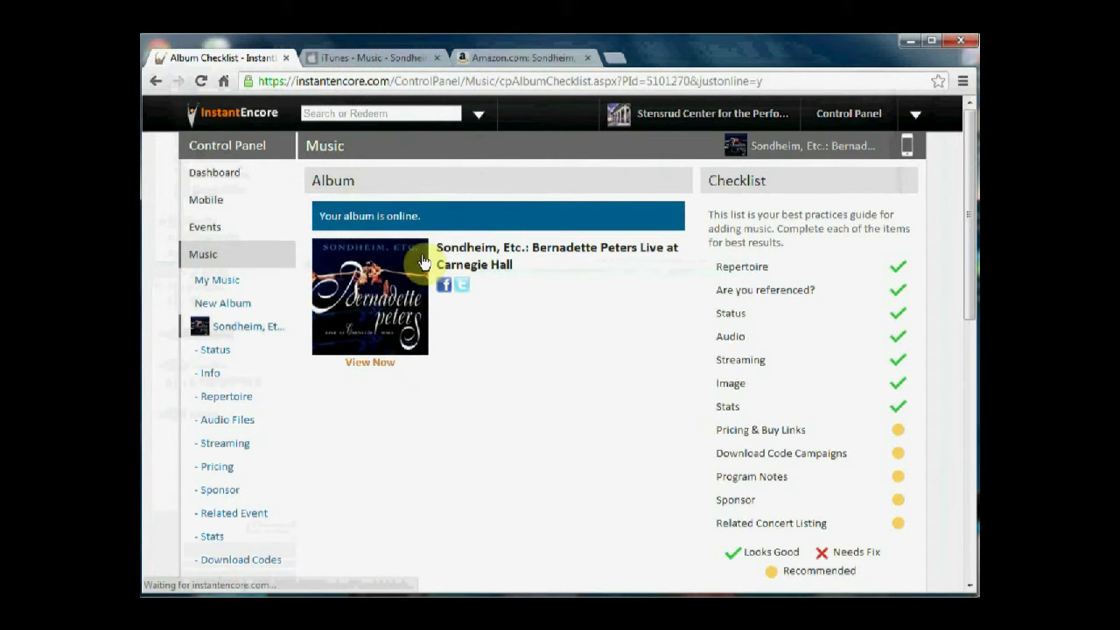
Step: Save Full Streaming for Being Alive, then go to the Pricing & Buy Links page
left_click(231, 448)
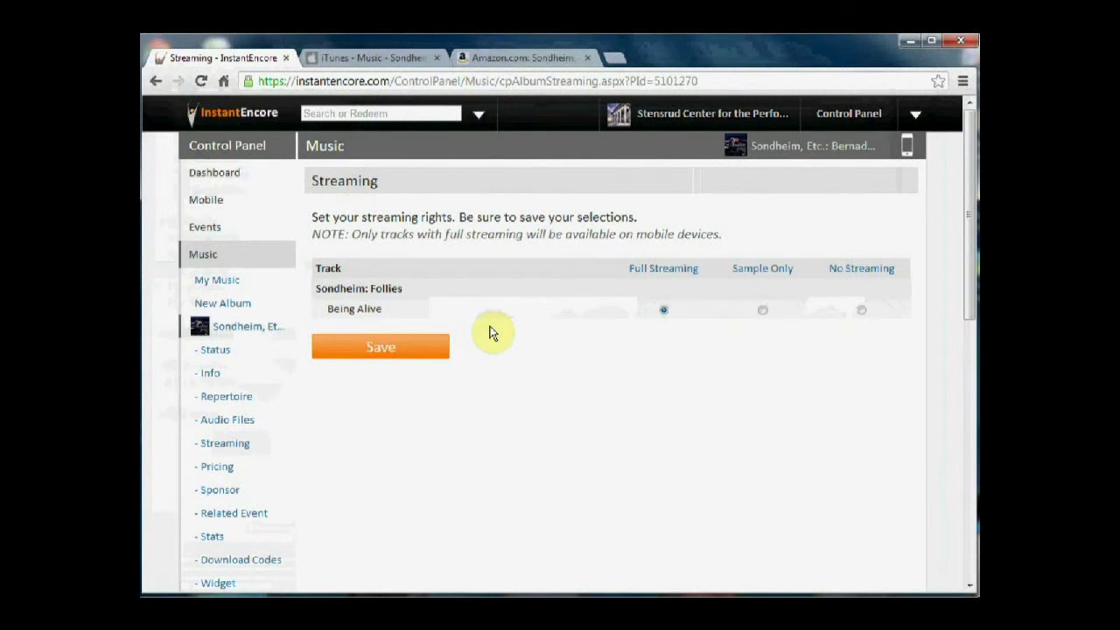
left_click(408, 348)
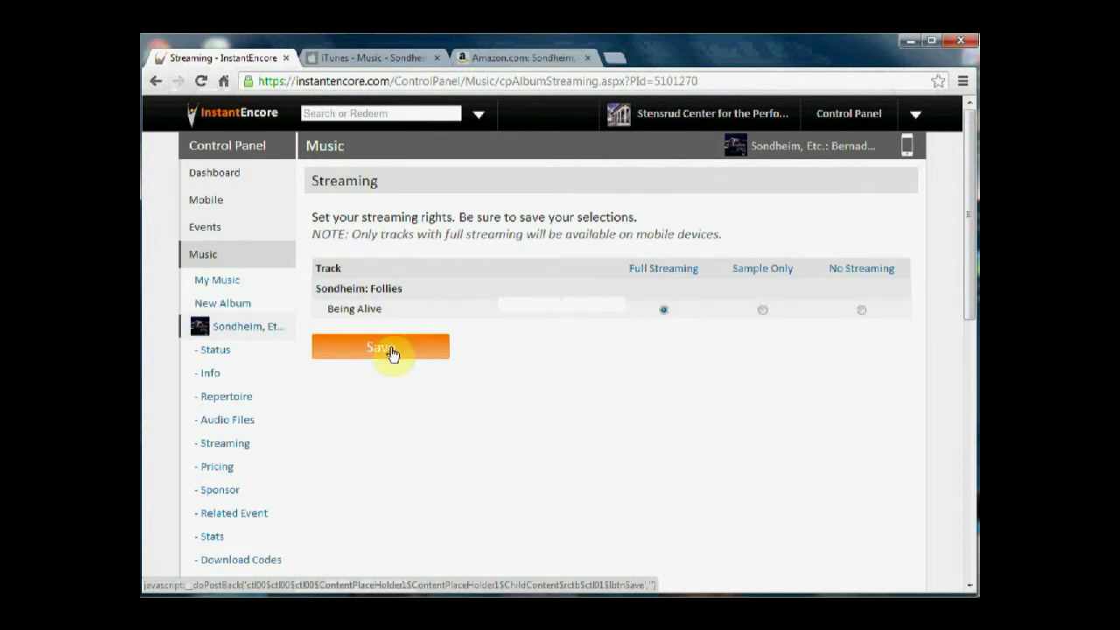
left_click(221, 471)
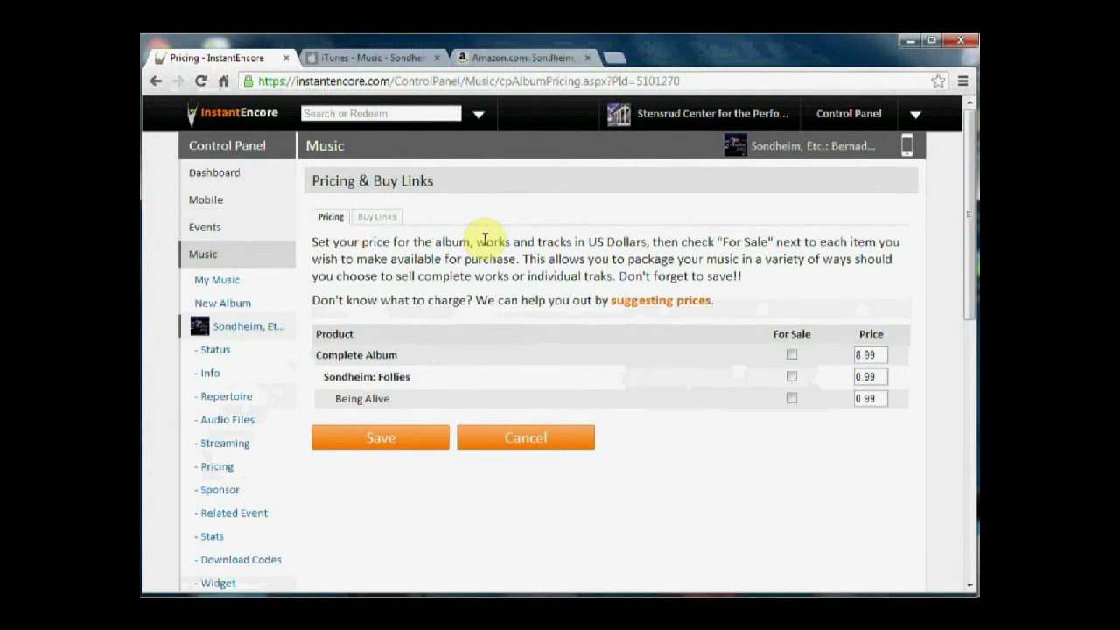
Step: Copy the Amazon album page address and add it as an Amazon buy link
left_click(385, 220)
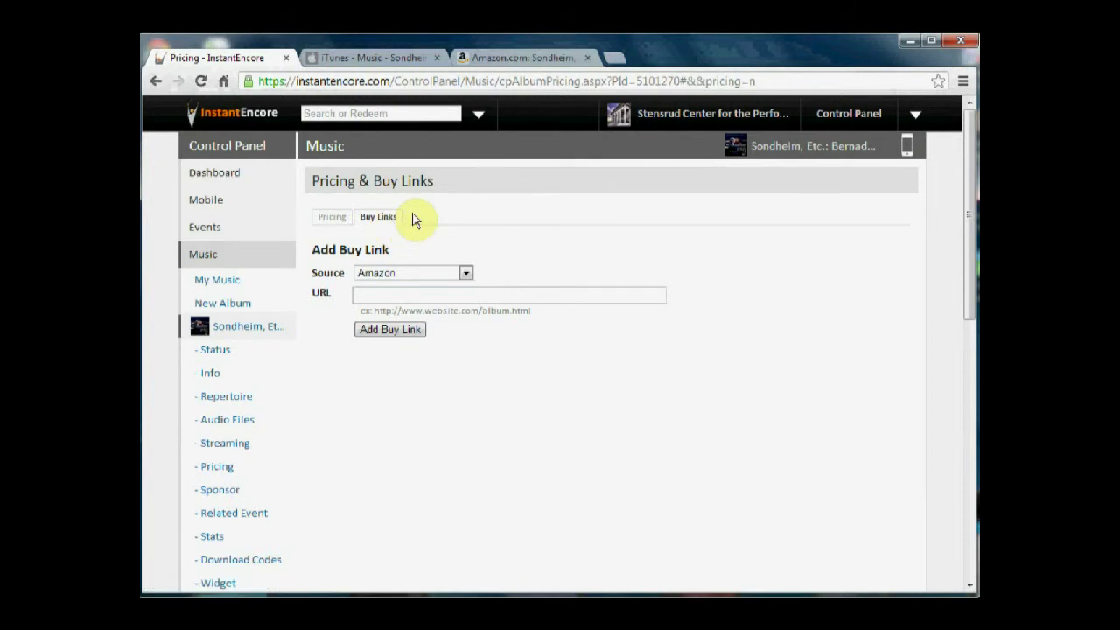
left_click(484, 56)
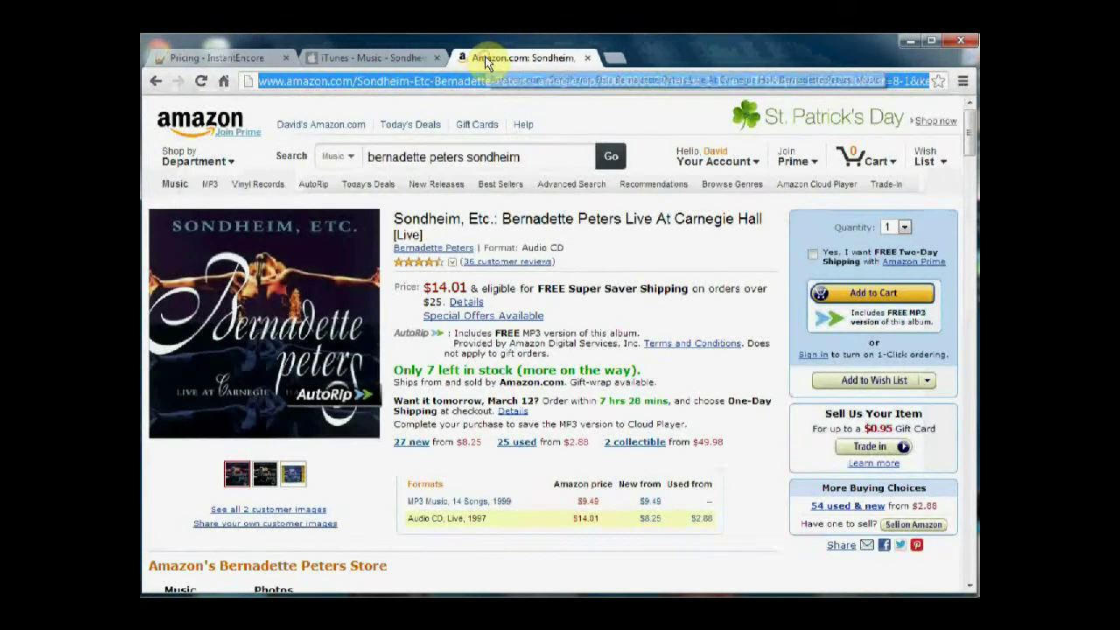
right_click(429, 86)
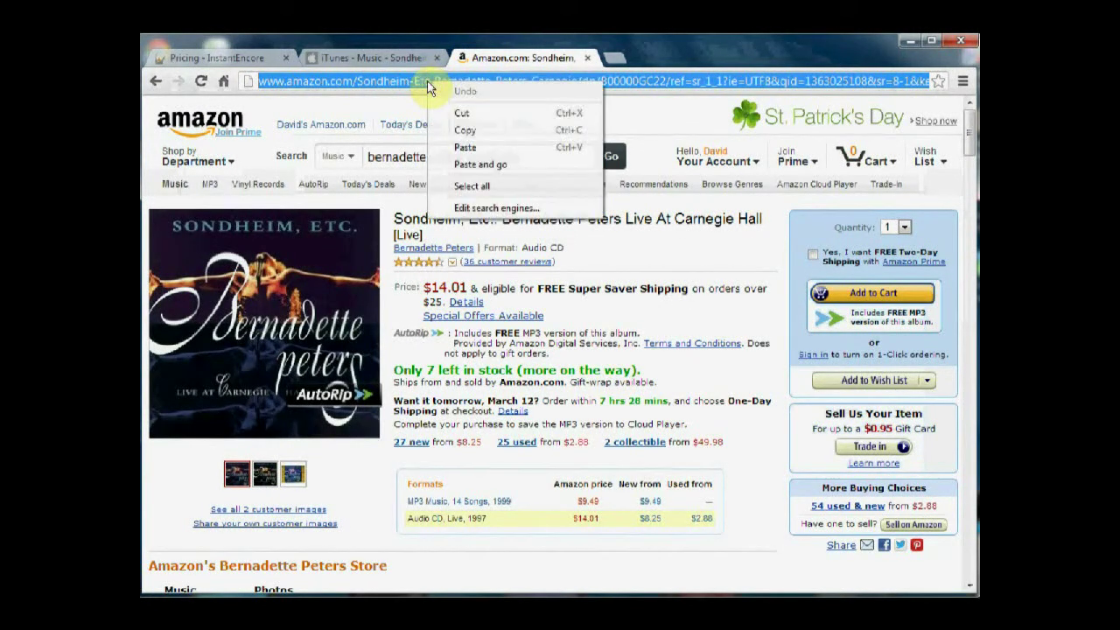
left_click(464, 129)
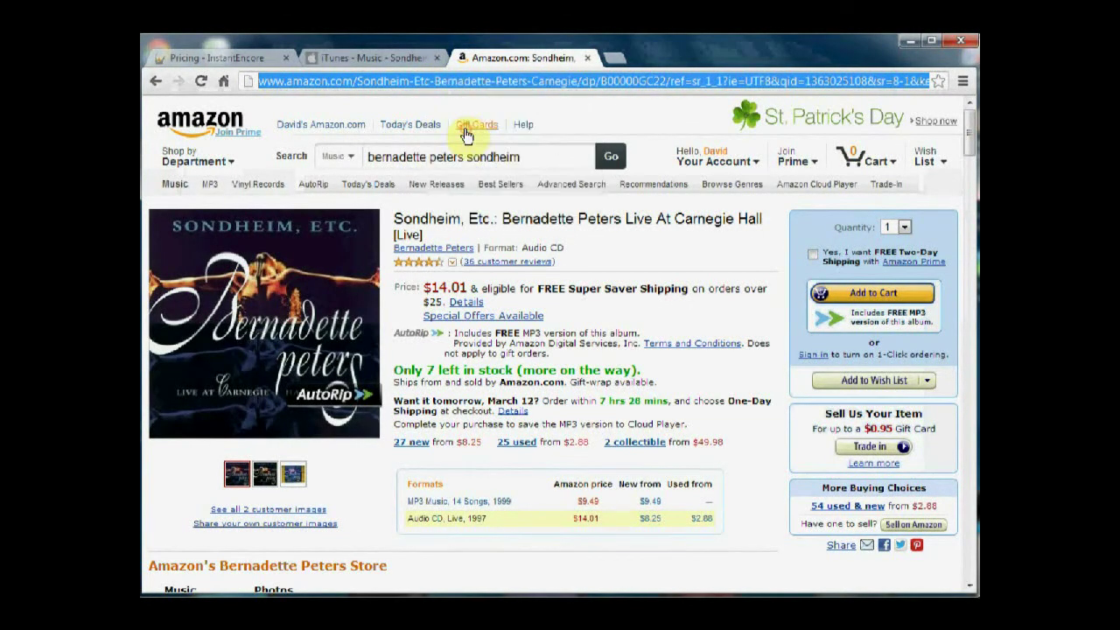
left_click(250, 55)
left_click(373, 300)
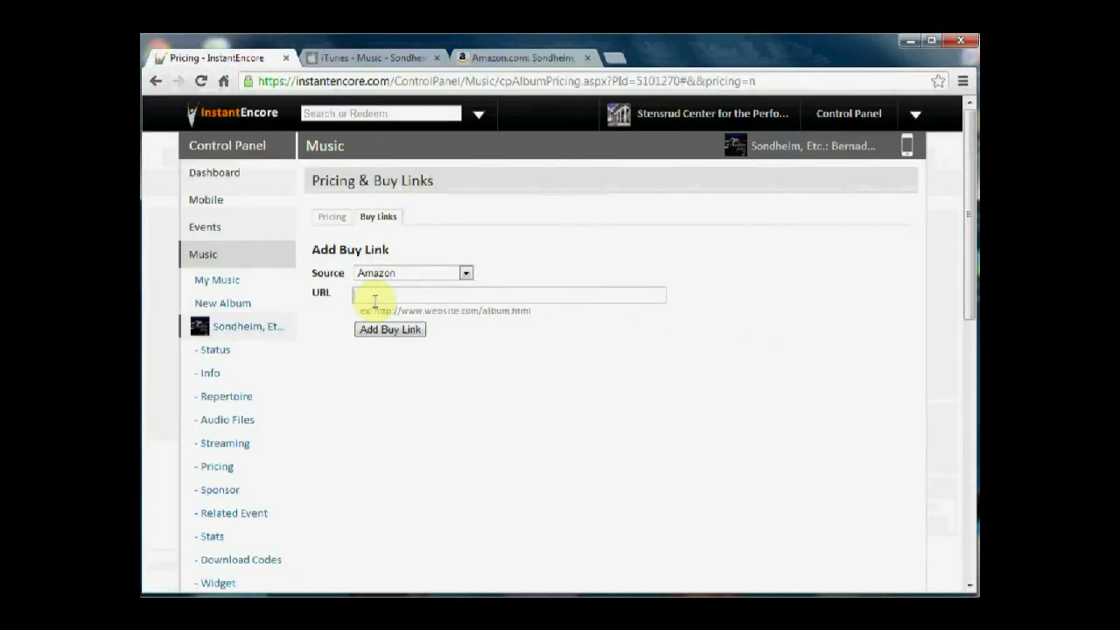
key("ctrl+v")
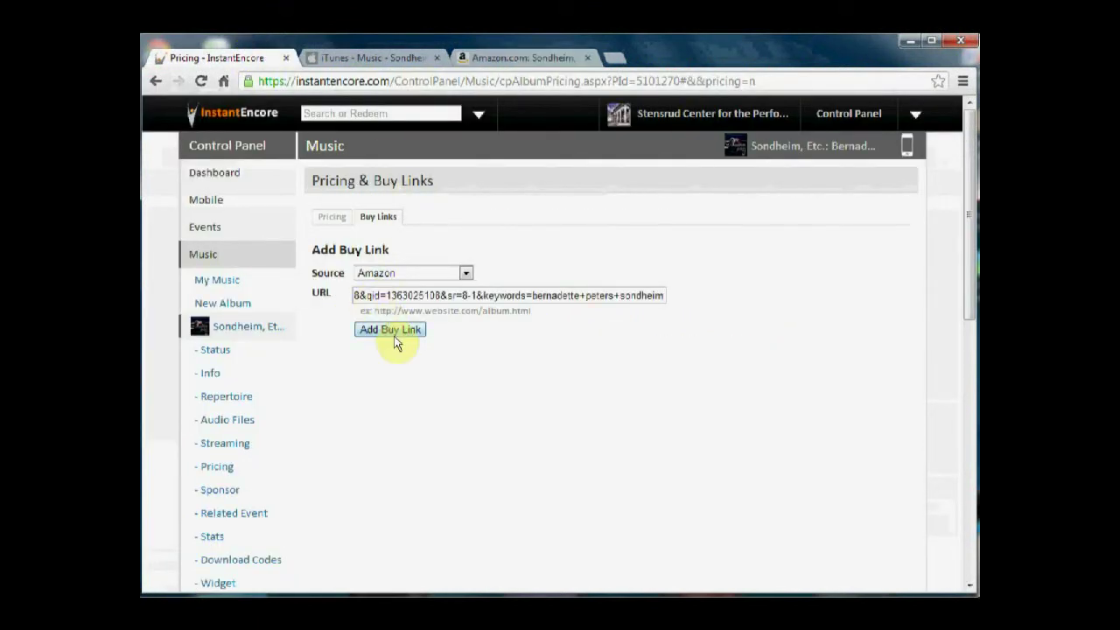
left_click(392, 330)
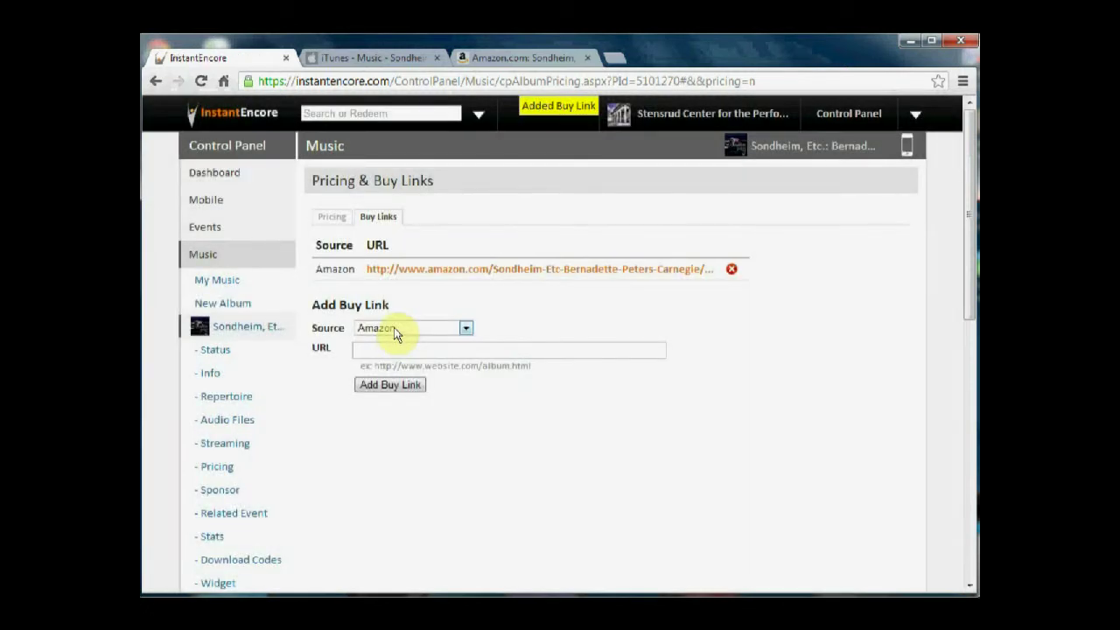
Step: Copy the View In iTunes link address and add it as a buy link with Source iTunes
left_click(362, 57)
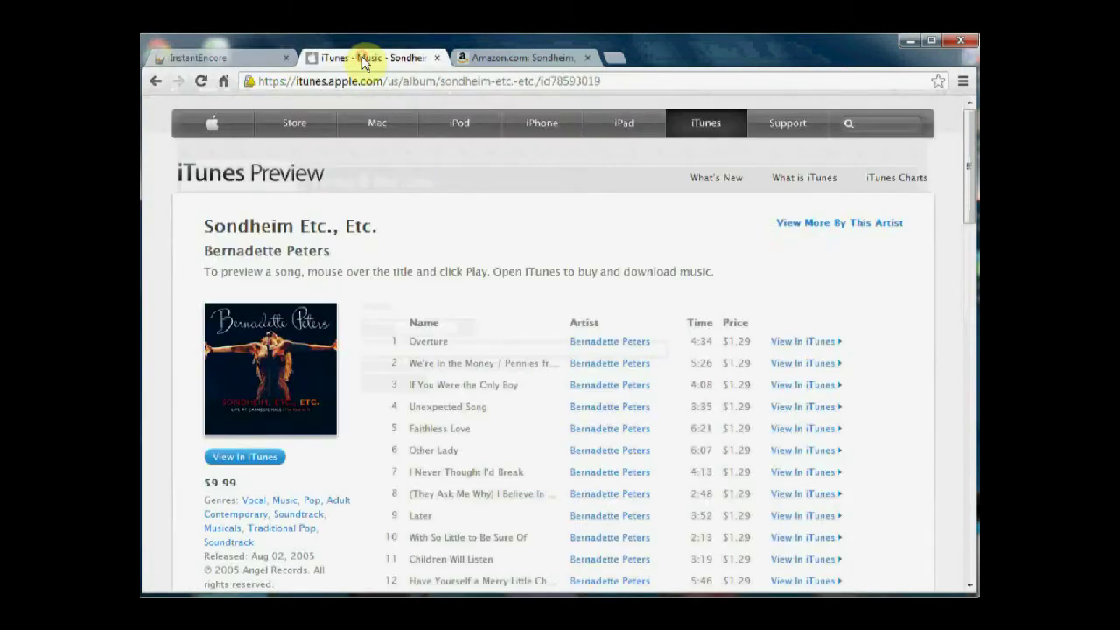
right_click(252, 458)
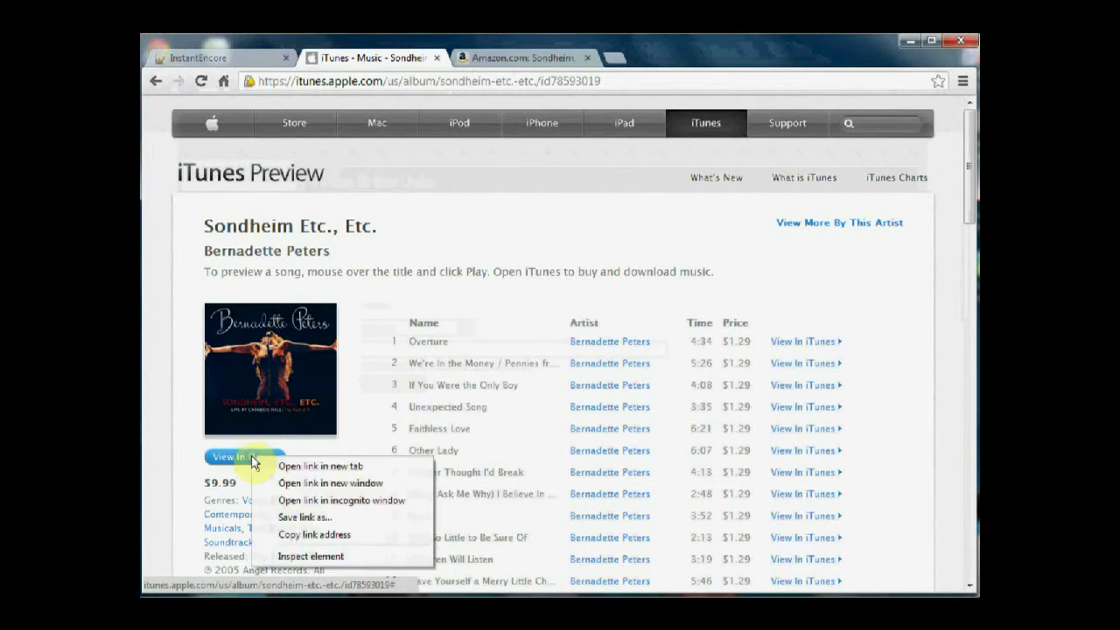
left_click(302, 535)
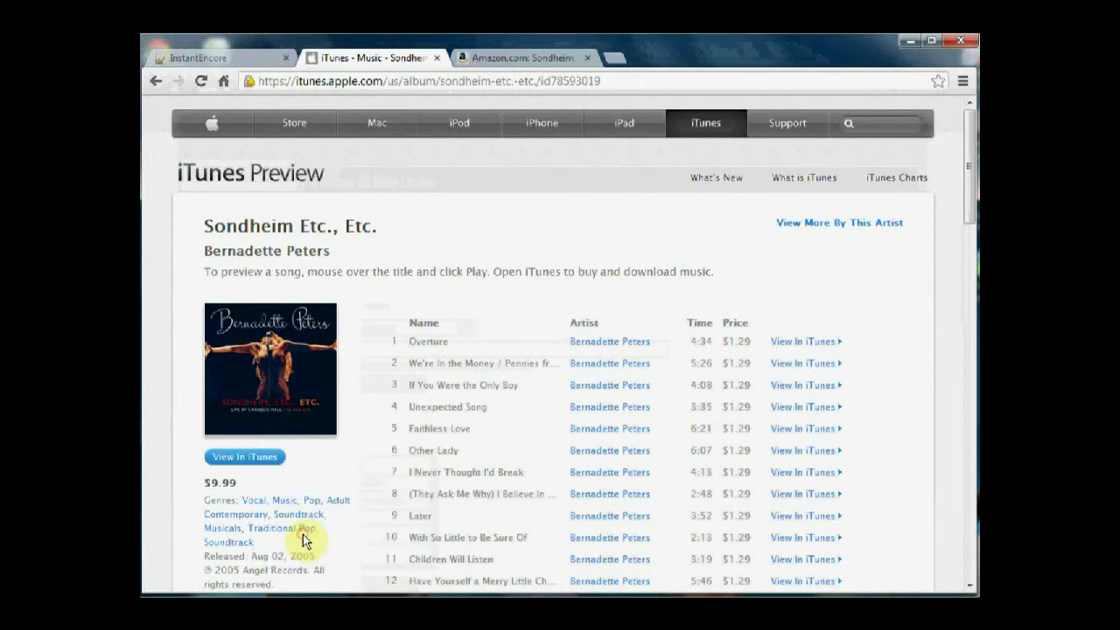
left_click(233, 54)
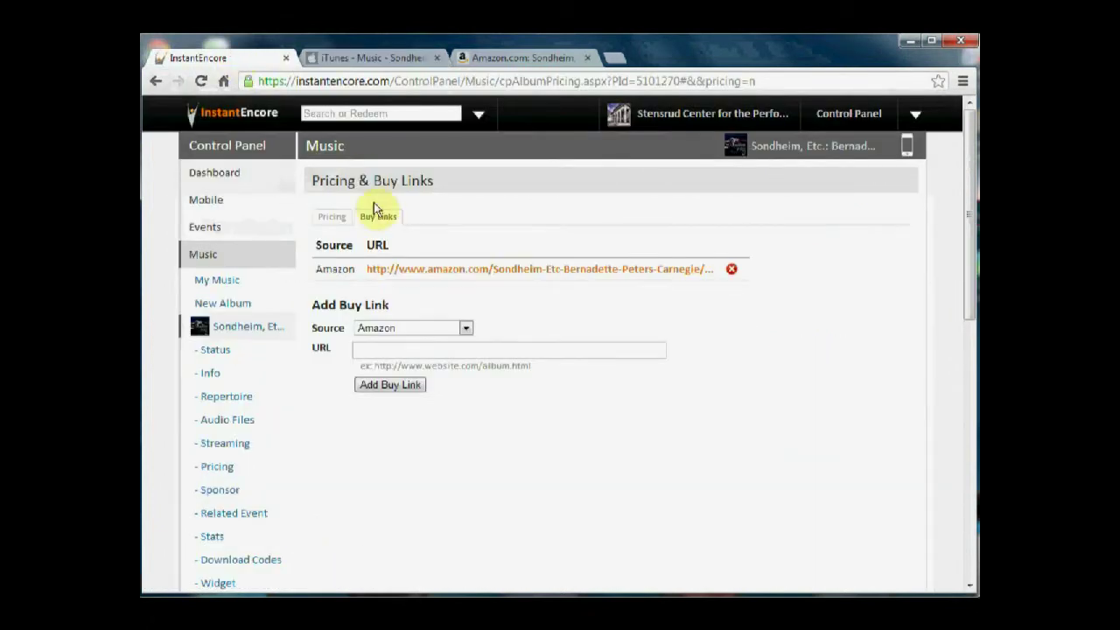
left_click(466, 328)
left_click(435, 393)
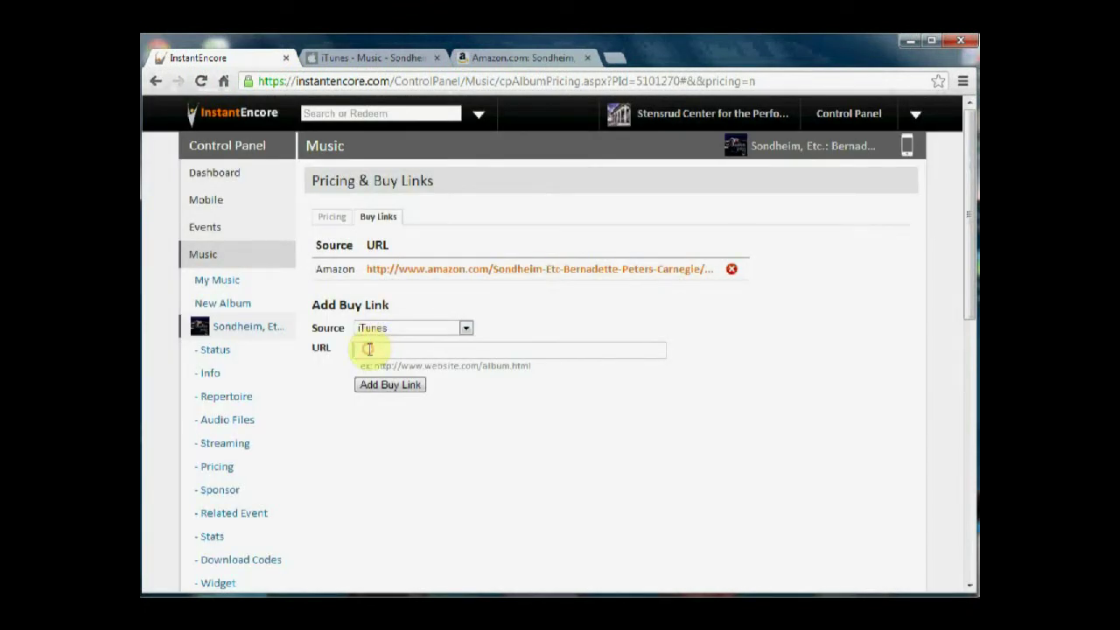
left_click(369, 349)
key("ctrl+v")
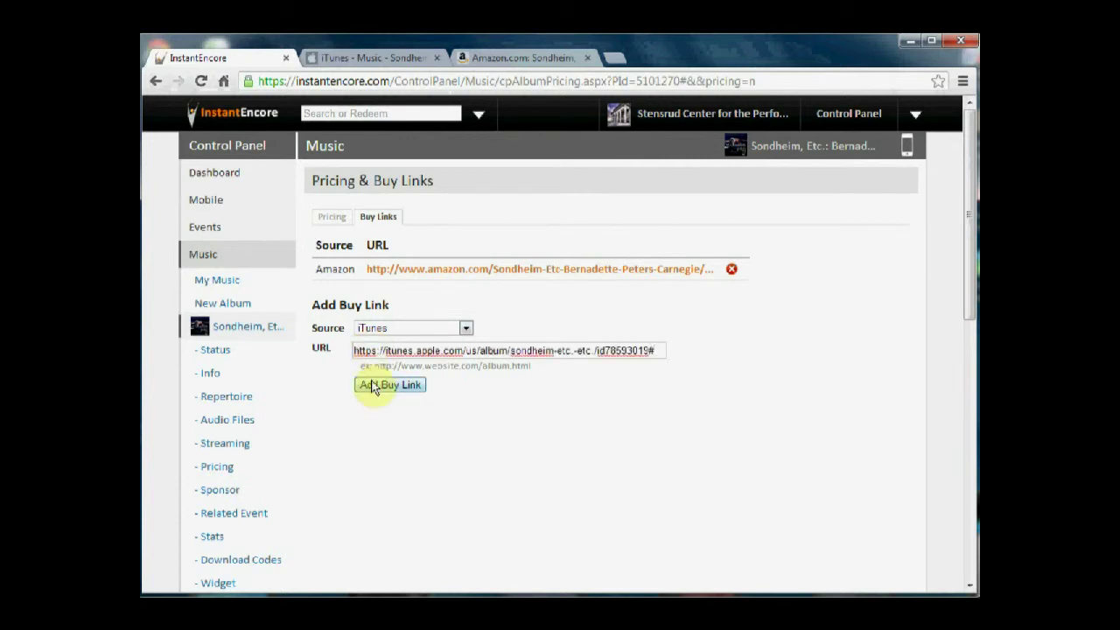
left_click(379, 385)
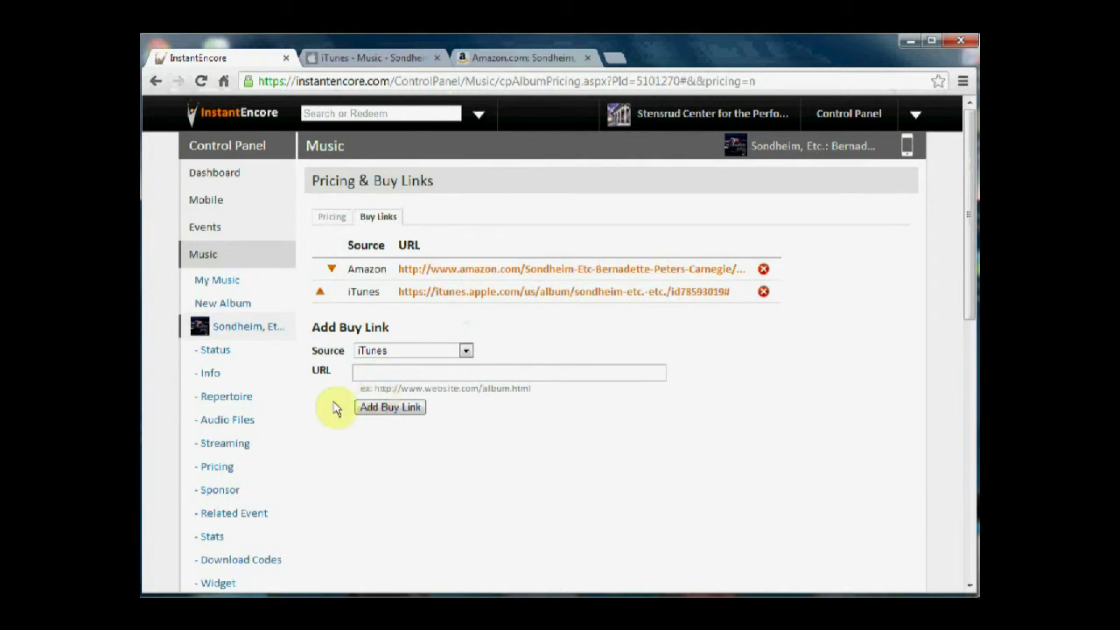
Step: Look over the Sponsor form without filling it, then go to the Related Event page
left_click(226, 490)
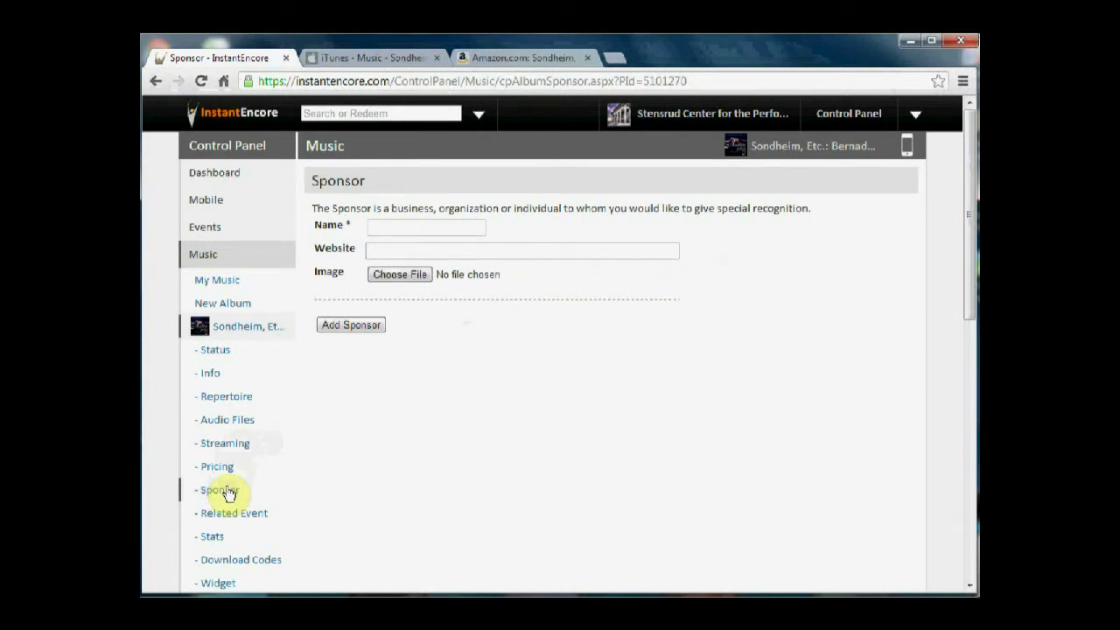
left_click(428, 225)
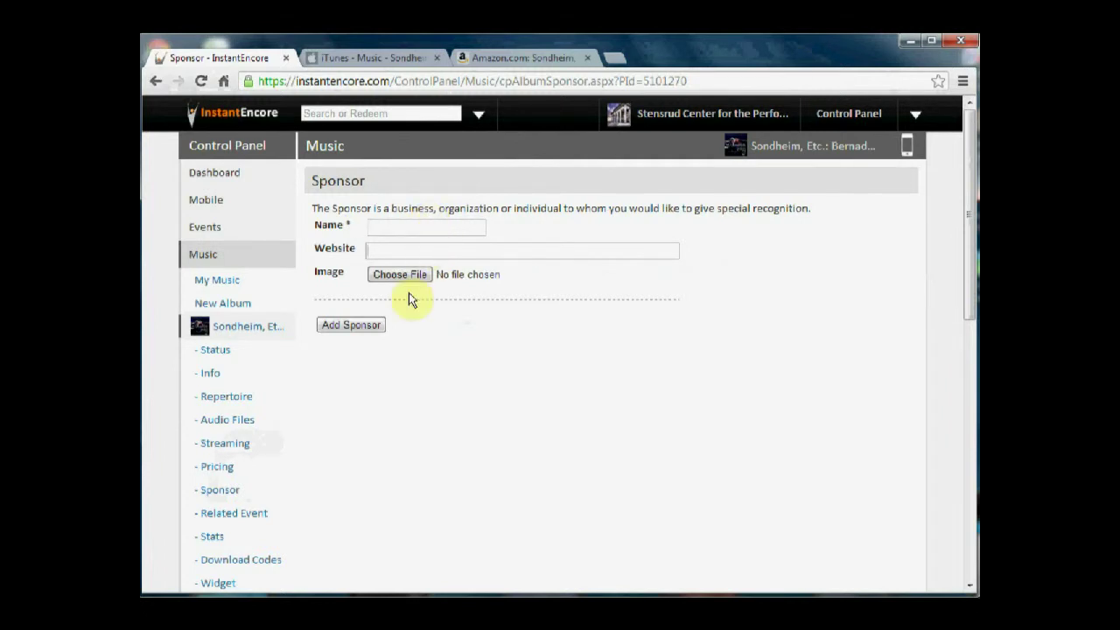
left_click(258, 516)
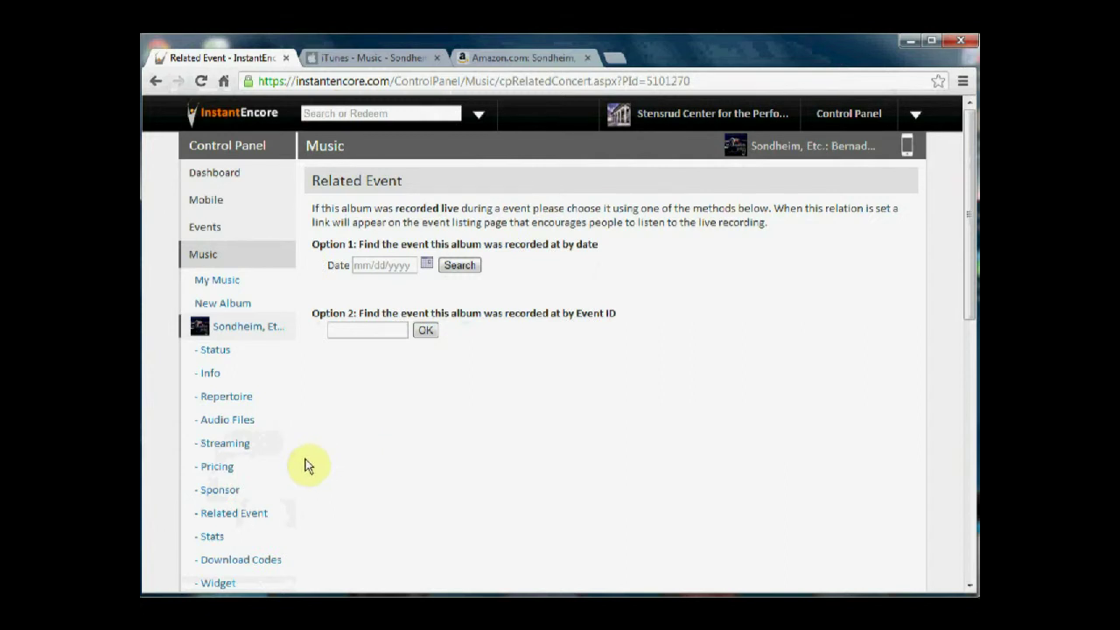
Step: Check the album's Stats, all still zero, then open the Download Codes campaigns page
left_click(213, 538)
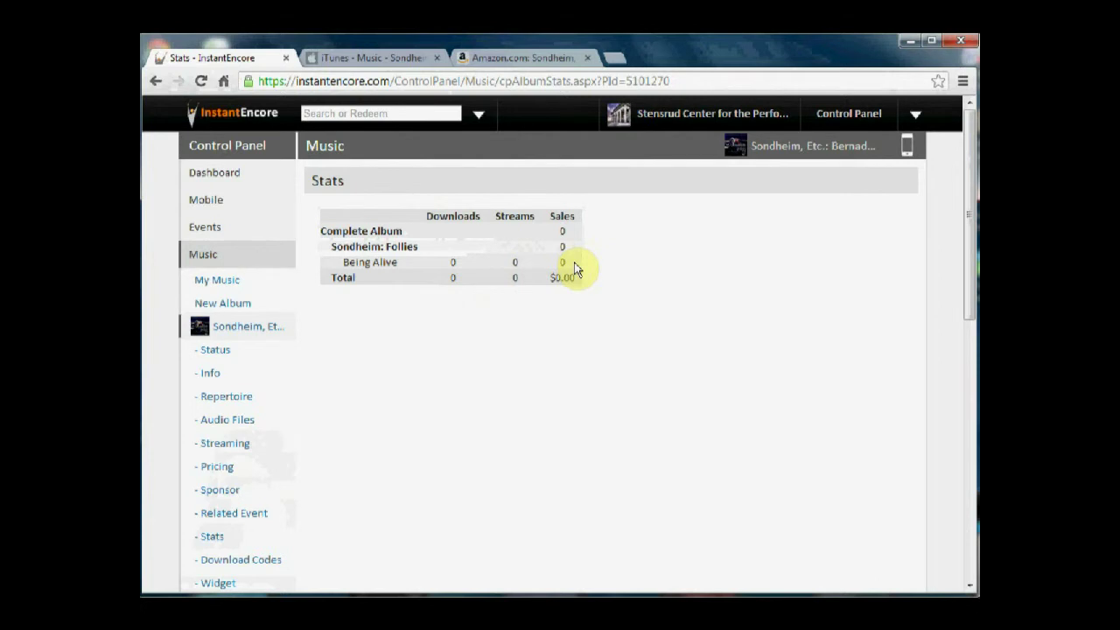
left_click(249, 560)
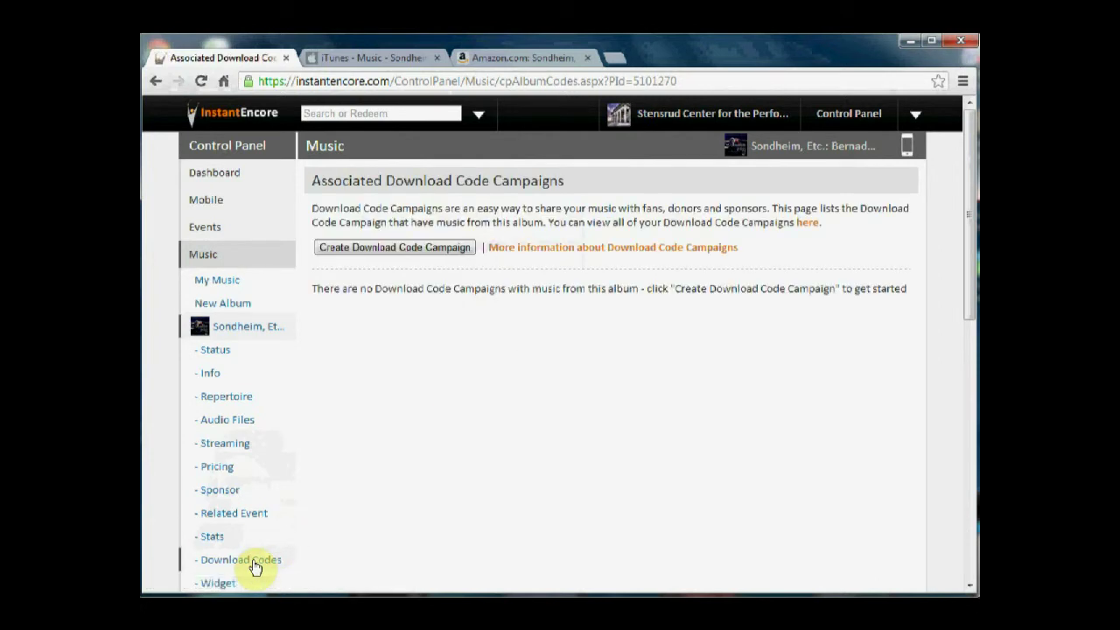